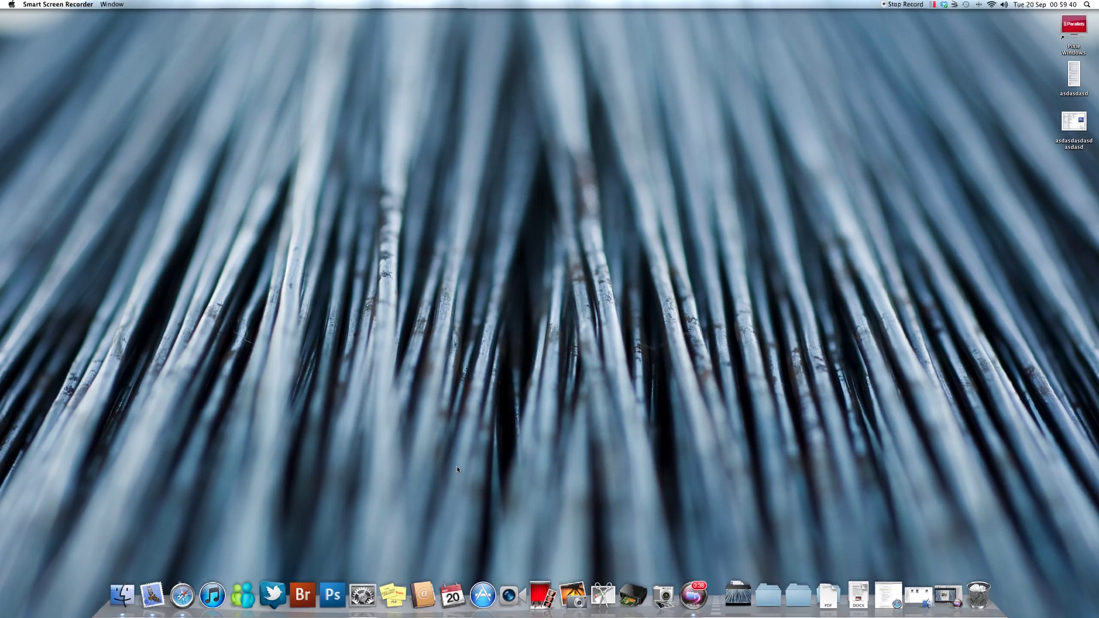
Launch Adobe Bridge CS3 and open the Wedding folder inside Weddings.
{"action": "left_click", "coordinate": [301, 596]}
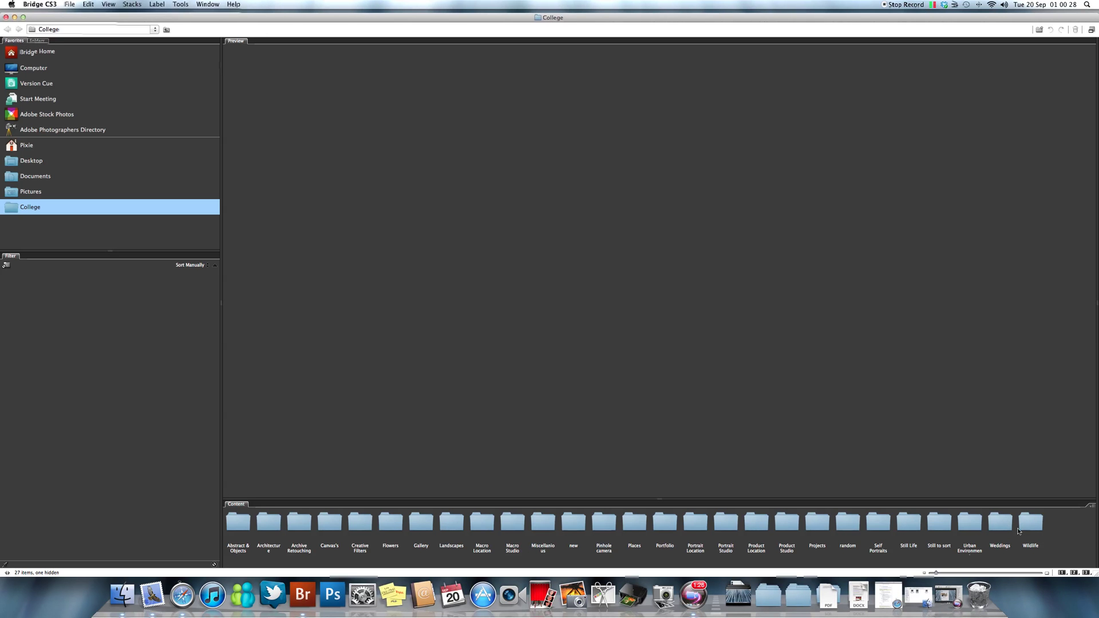
{"action": "double_click", "coordinate": [1000, 522]}
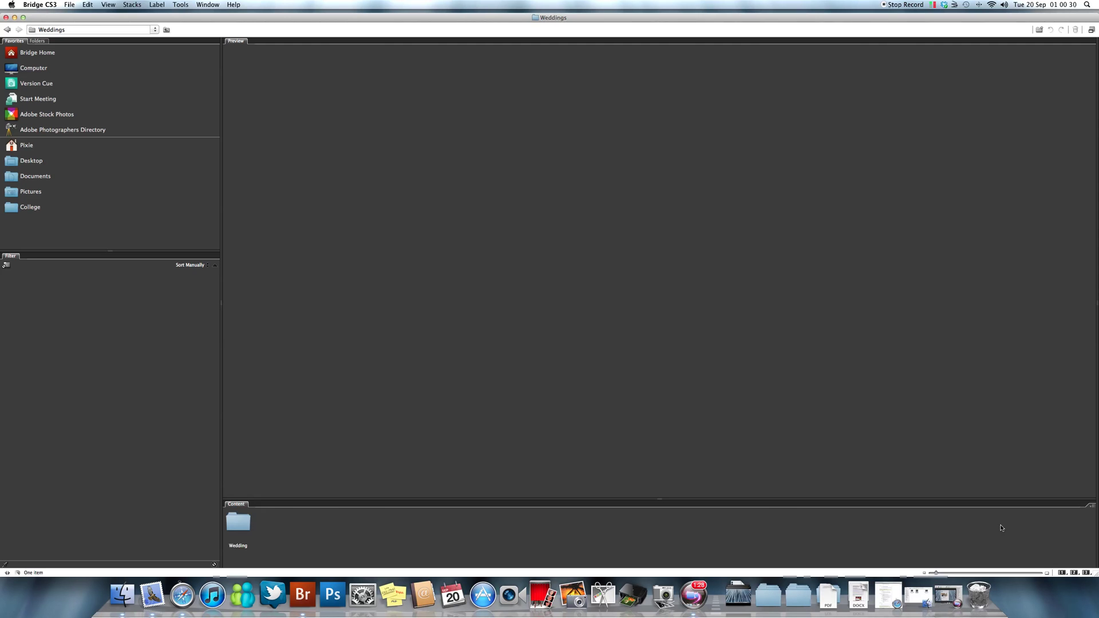
{"action": "double_click", "coordinate": [252, 544]}
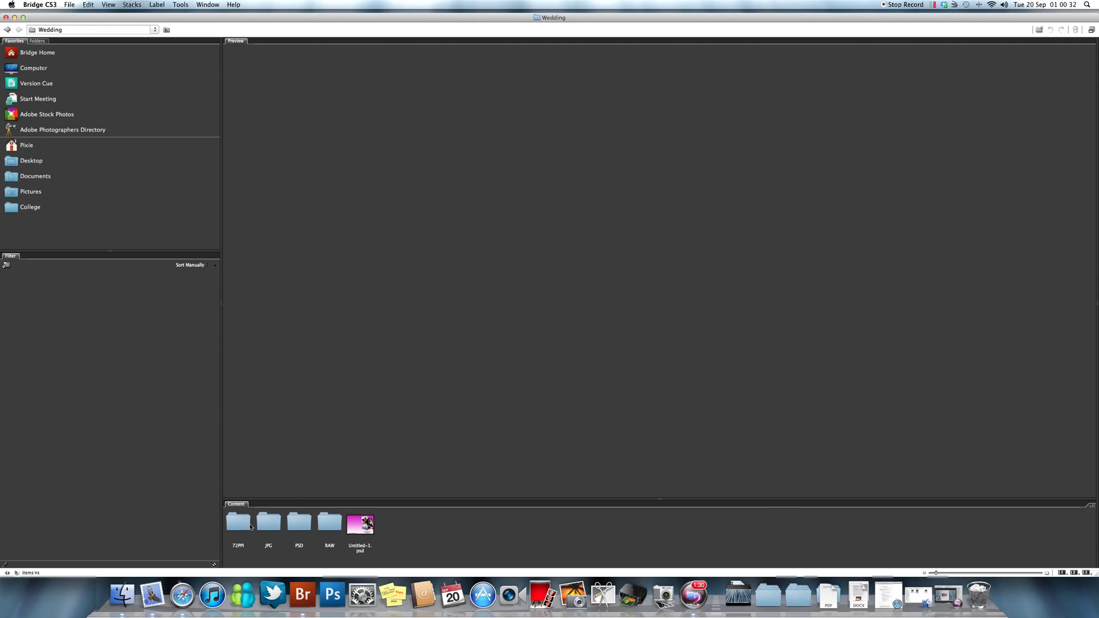
Open the JPG folder and preview wedding photos _DSC0338 through _DSC0375.
{"action": "left_click", "coordinate": [263, 527]}
{"action": "double_click", "coordinate": [263, 527]}
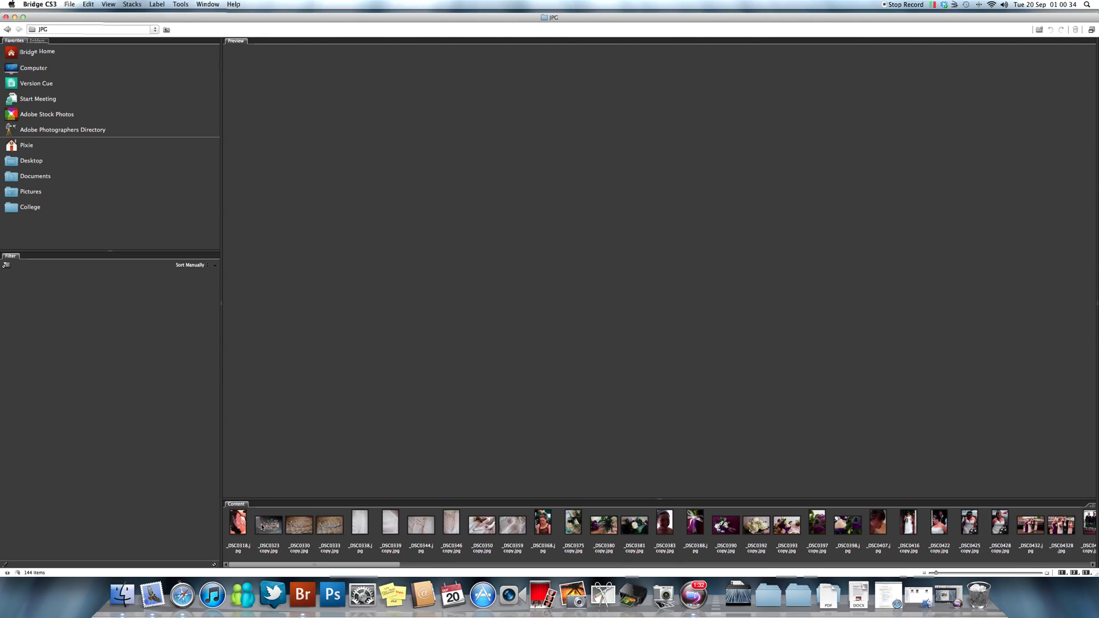
{"action": "left_click", "coordinate": [361, 531]}
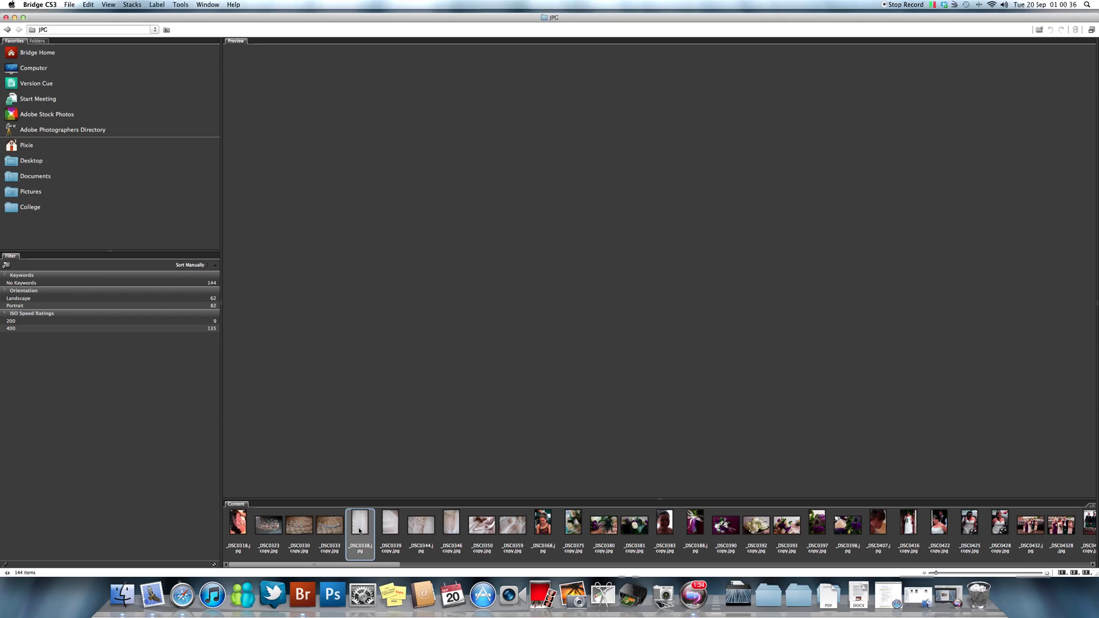
{"action": "left_click", "coordinate": [390, 524]}
{"action": "left_click", "coordinate": [421, 524]}
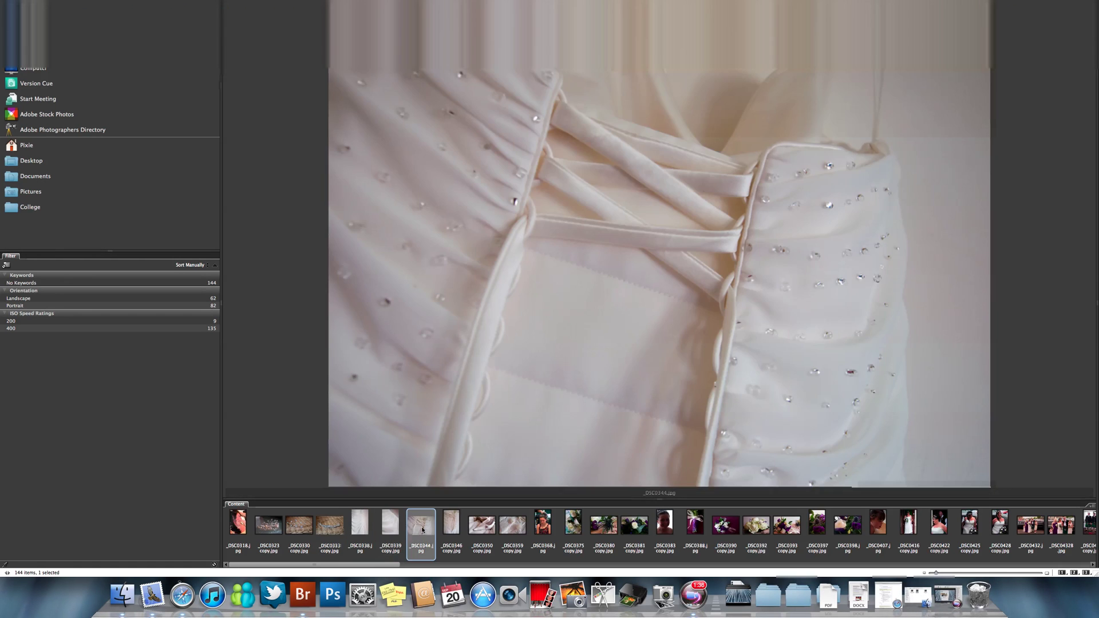
{"action": "left_click", "coordinate": [451, 525]}
{"action": "left_click", "coordinate": [477, 528]}
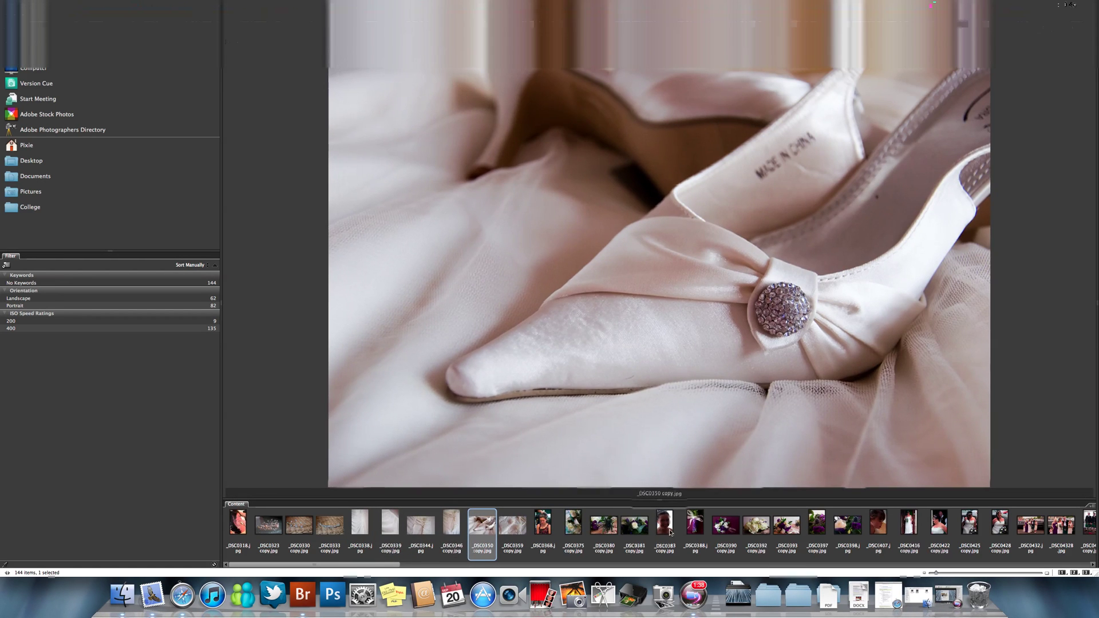
{"action": "left_click", "coordinate": [582, 528]}
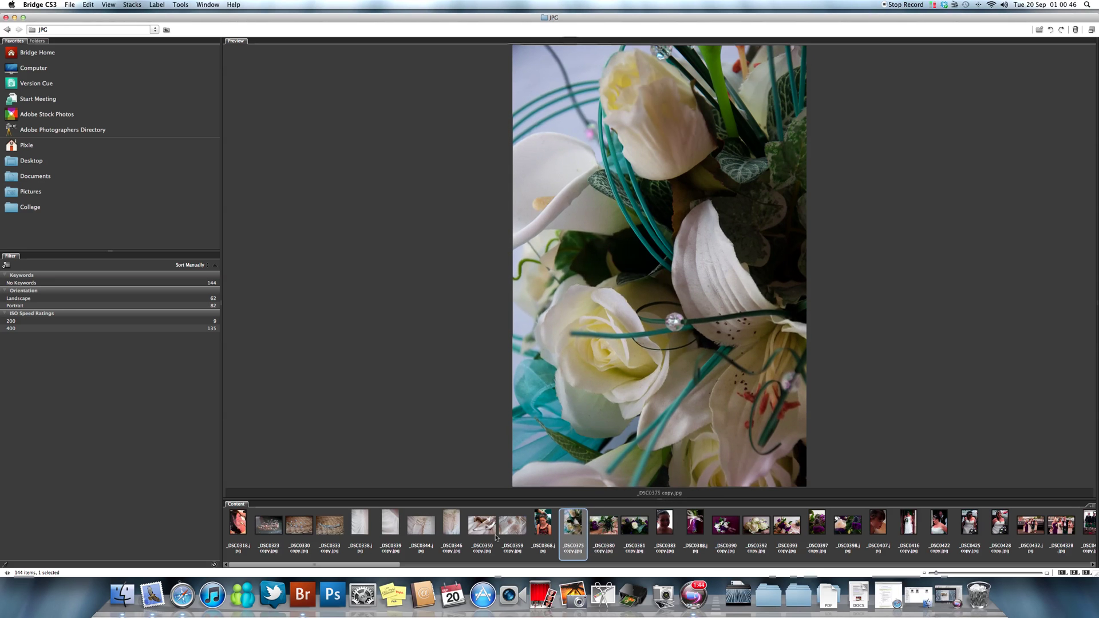
Return to _DSC0338, scroll the strip, and select photos _DSC0425 to _DSC0473.
{"action": "left_click", "coordinate": [367, 523]}
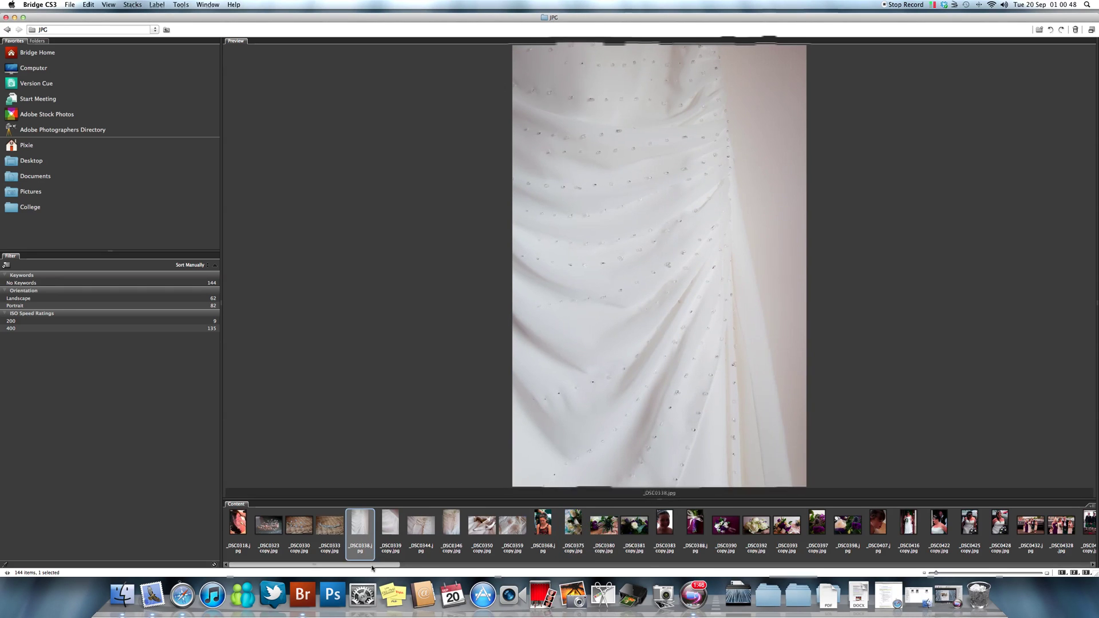
{"action": "left_click_drag", "start_coordinate": [367, 566], "coordinate": [511, 572]}
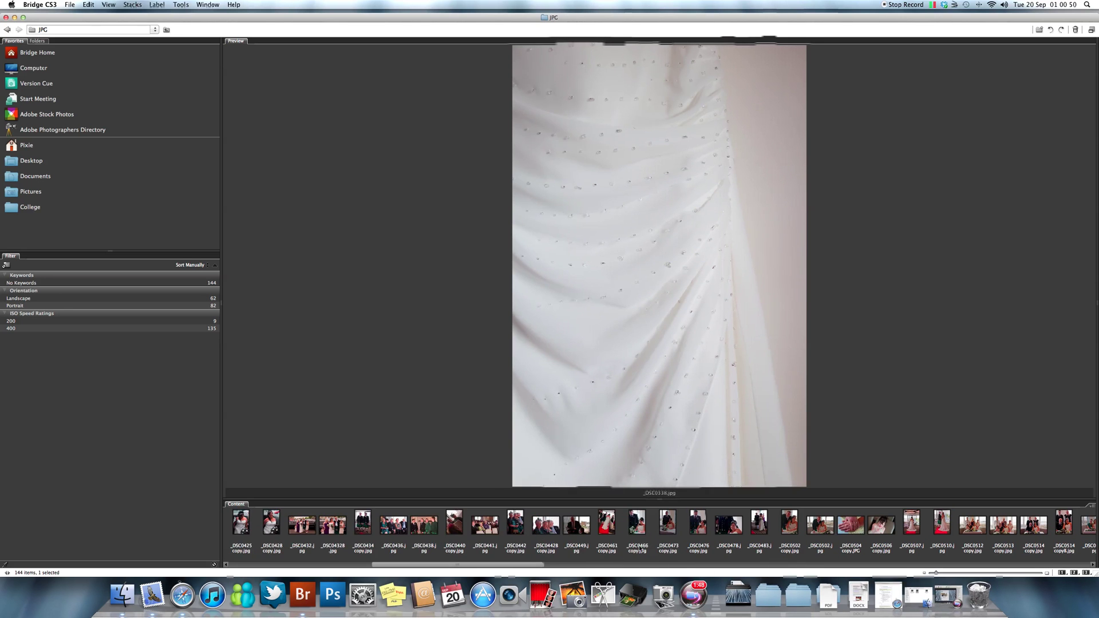
{"action": "left_click", "coordinate": [663, 534], "text": "shift"}
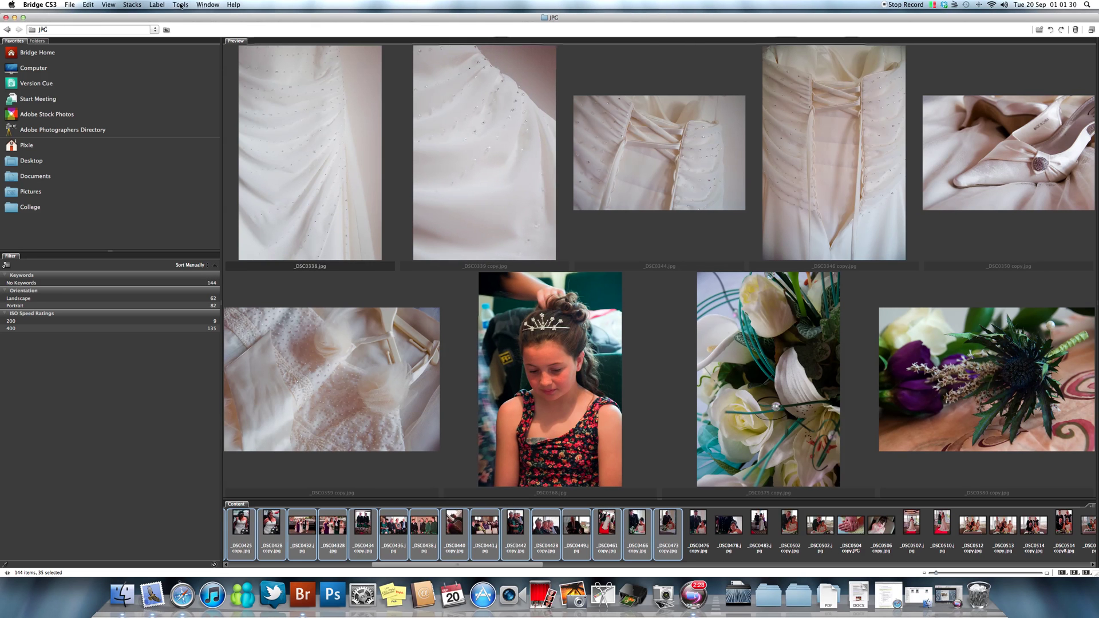
Run Tools > Photoshop > Contact Sheet II on the selected wedding photos.
{"action": "left_click", "coordinate": [155, 6]}
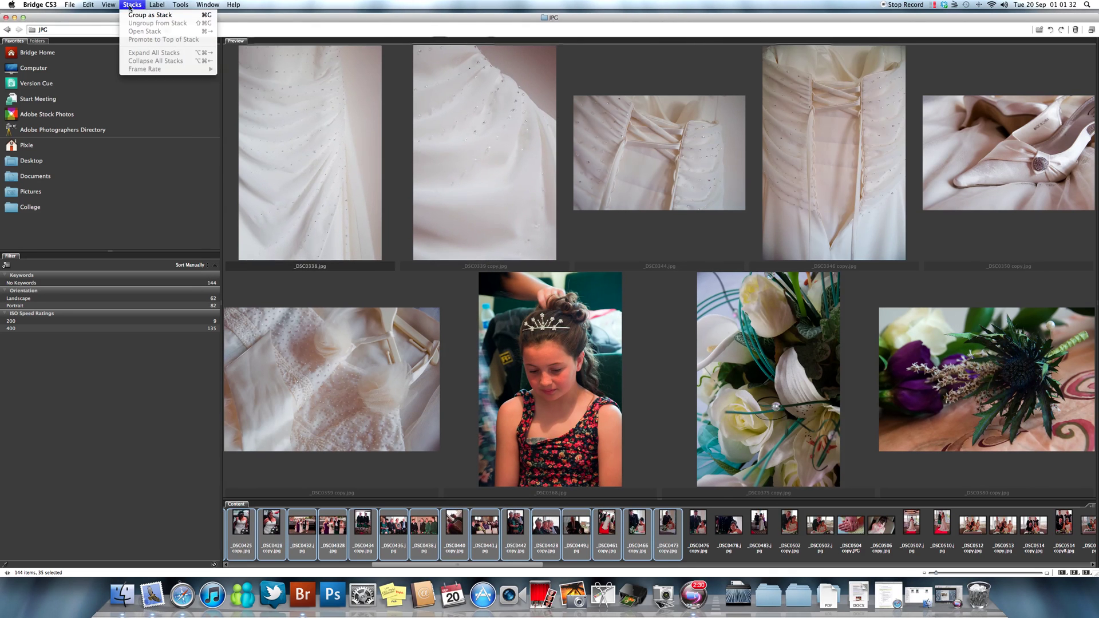
{"action": "mouse_move", "coordinate": [112, 6]}
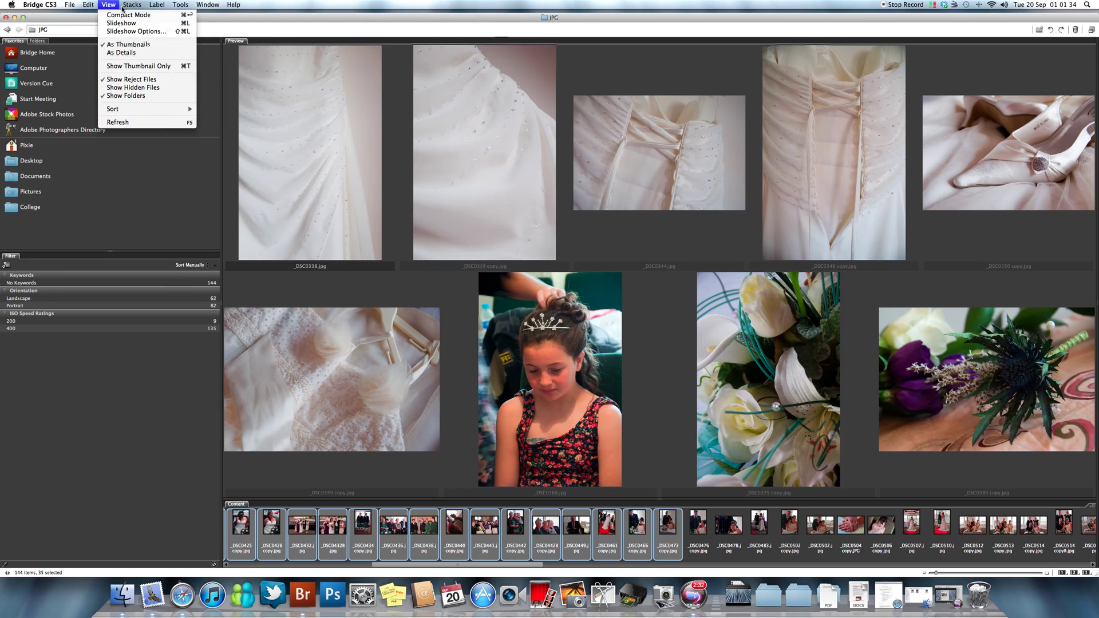
{"action": "mouse_move", "coordinate": [182, 7]}
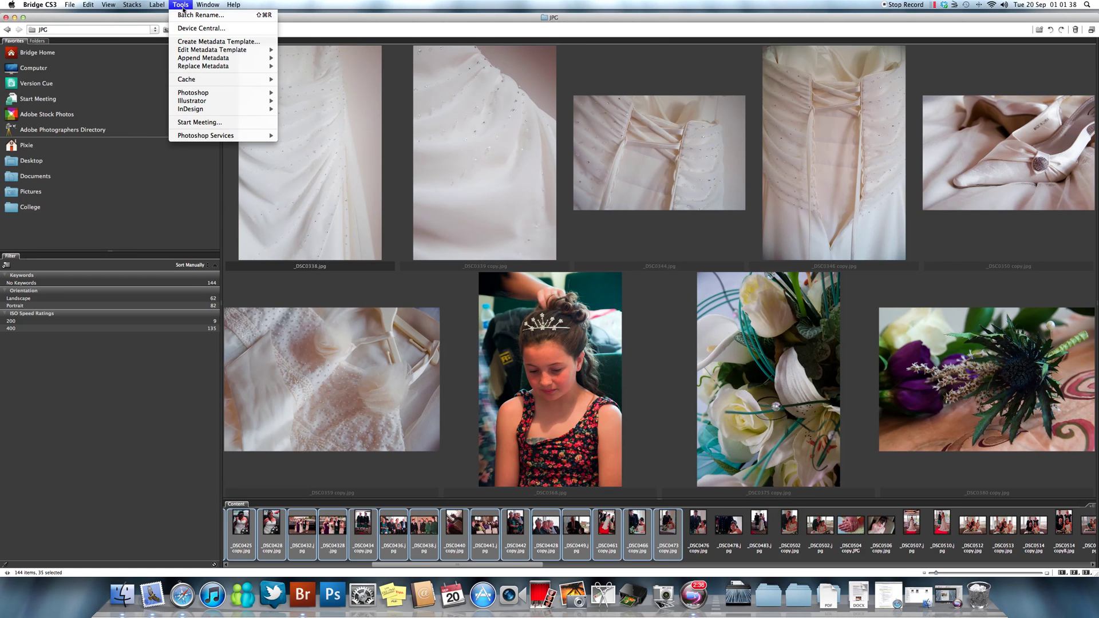
{"action": "mouse_move", "coordinate": [200, 93]}
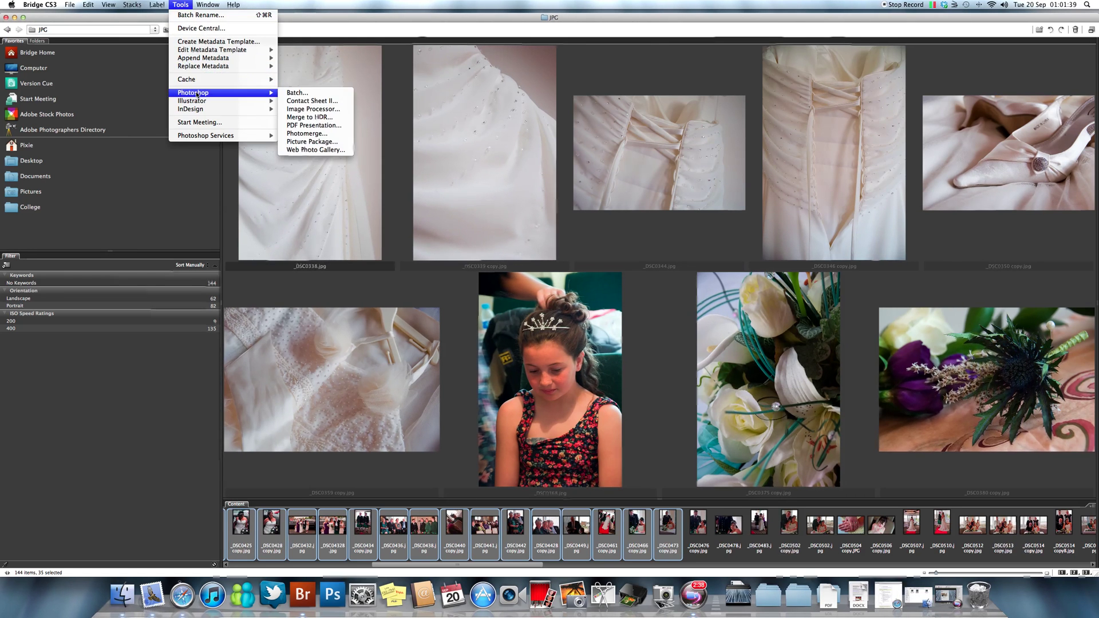
{"action": "left_click", "coordinate": [299, 101]}
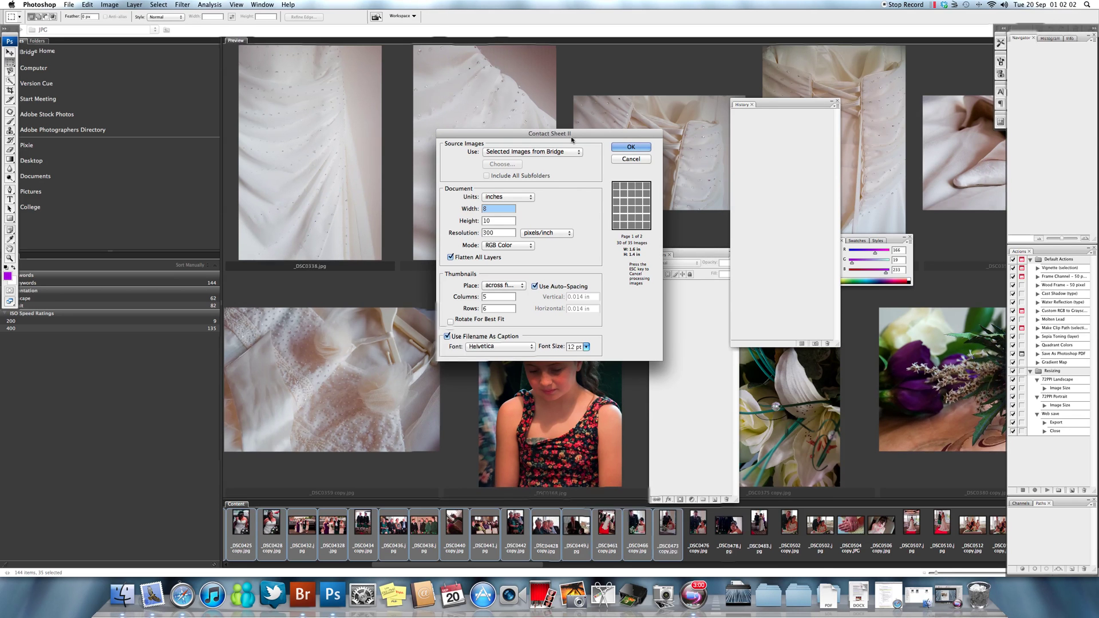
Keep the Bridge-selected images as the source and inches as the page units.
{"action": "left_click_drag", "start_coordinate": [572, 136], "coordinate": [554, 160]}
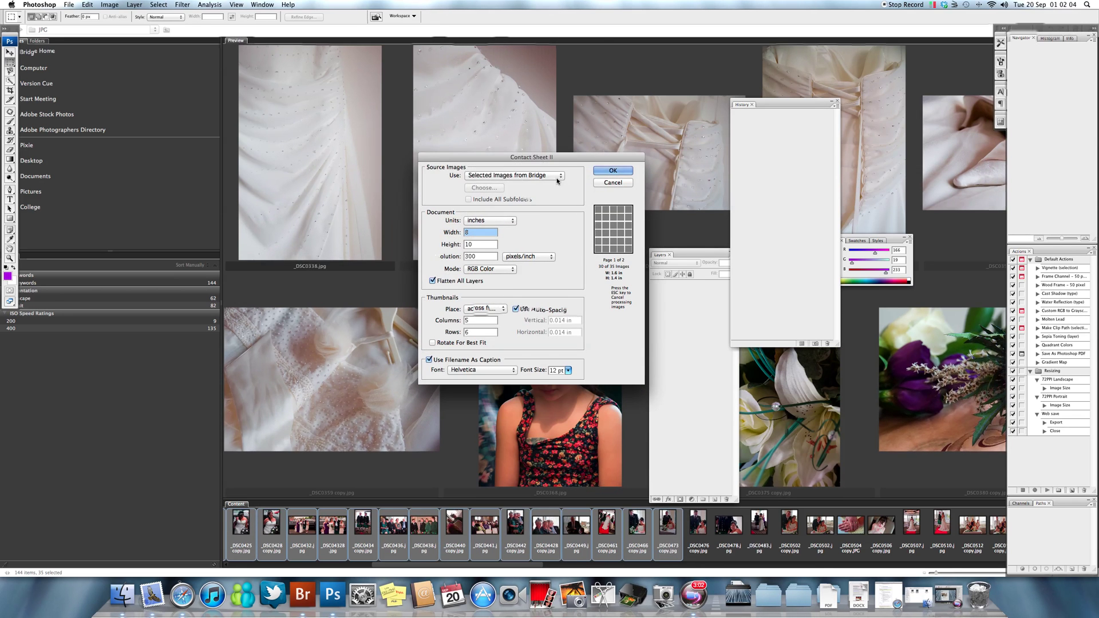
{"action": "left_click", "coordinate": [558, 176]}
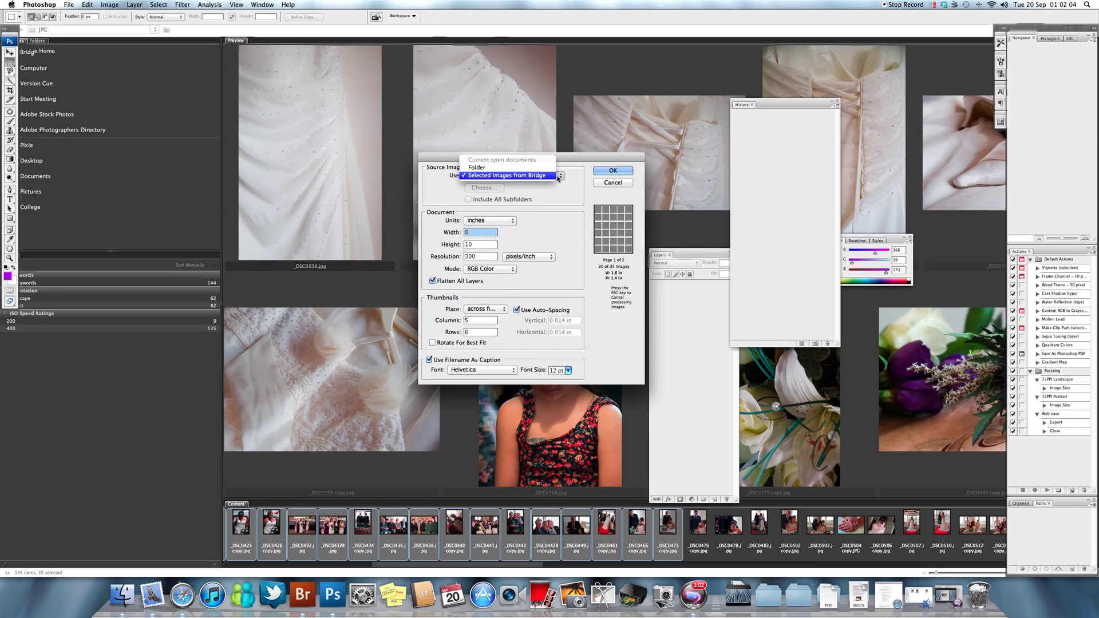
{"action": "left_click", "coordinate": [489, 177]}
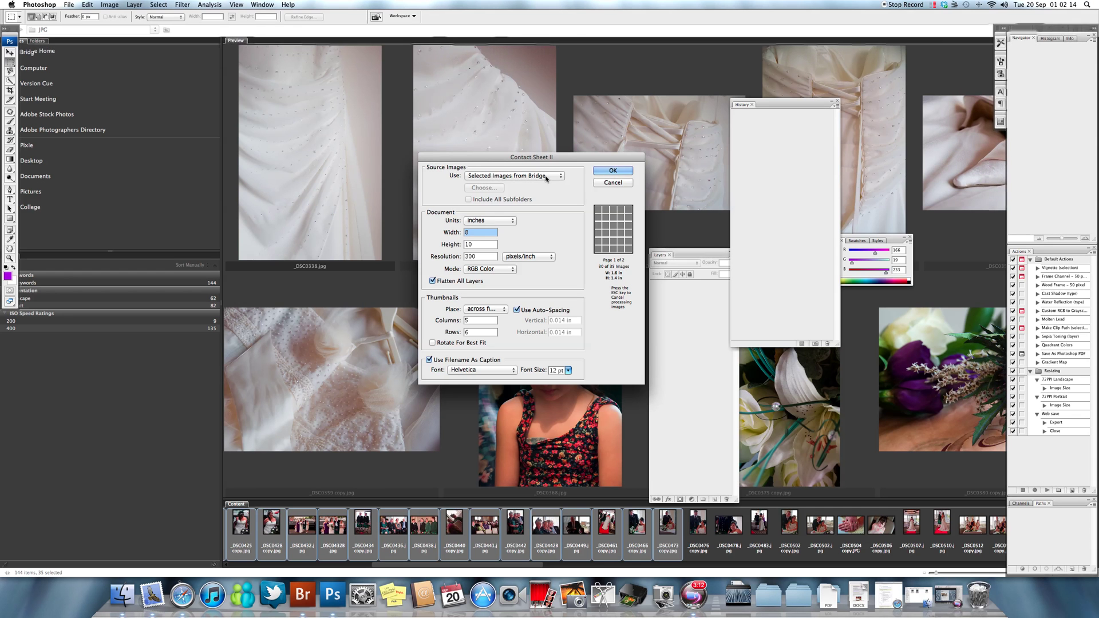
{"action": "left_click", "coordinate": [507, 224]}
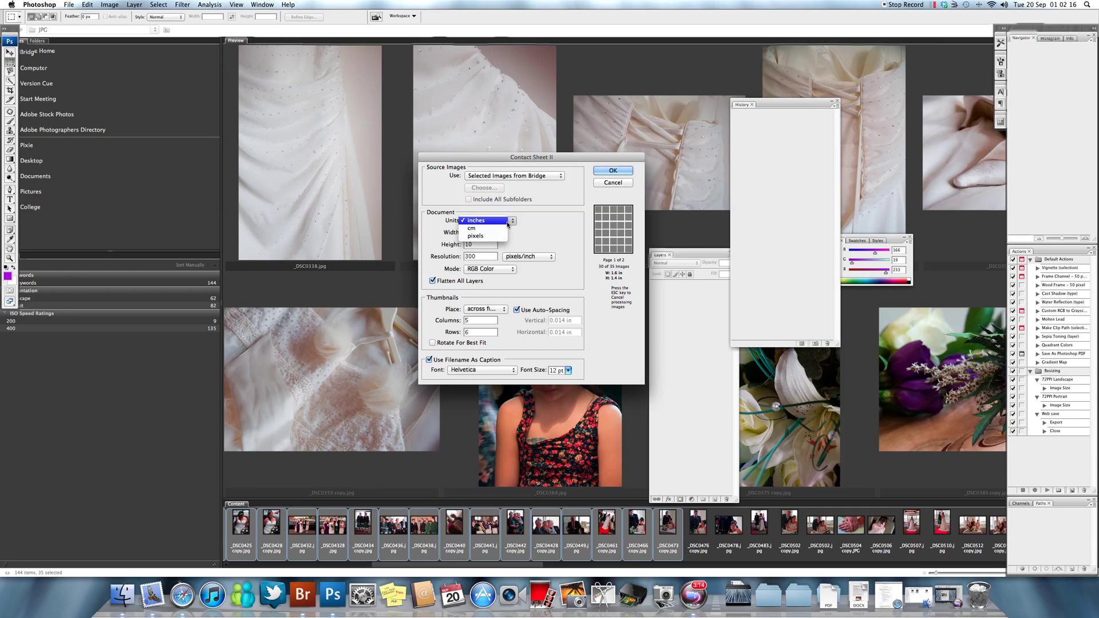
{"action": "left_click", "coordinate": [506, 225]}
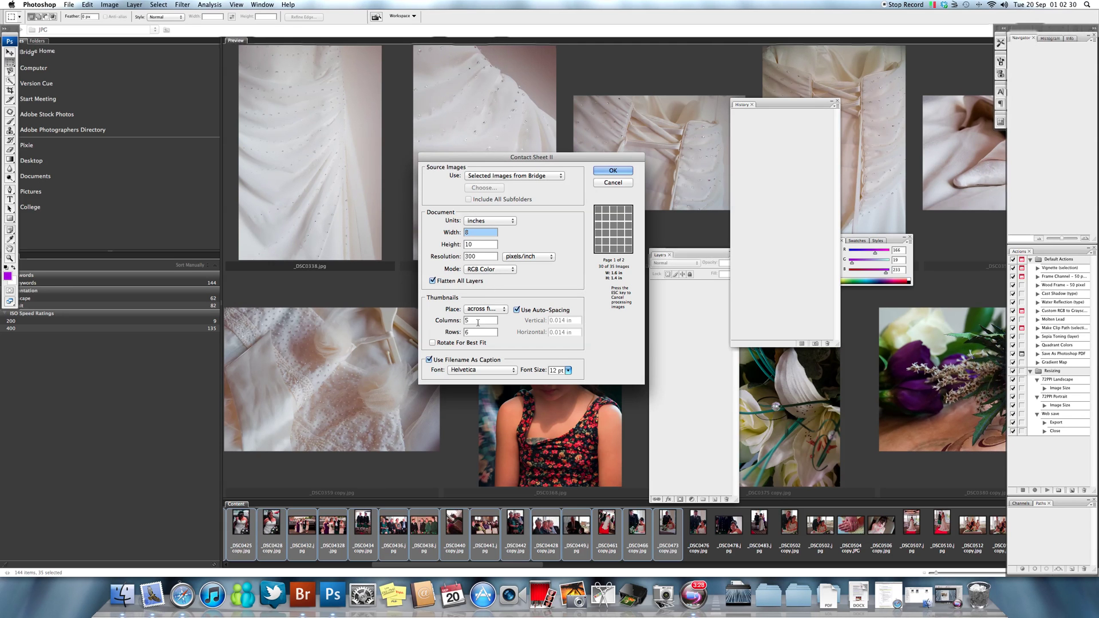
Try down-first placement, revert to across first, and turn off auto-spacing.
{"action": "left_click", "coordinate": [495, 311]}
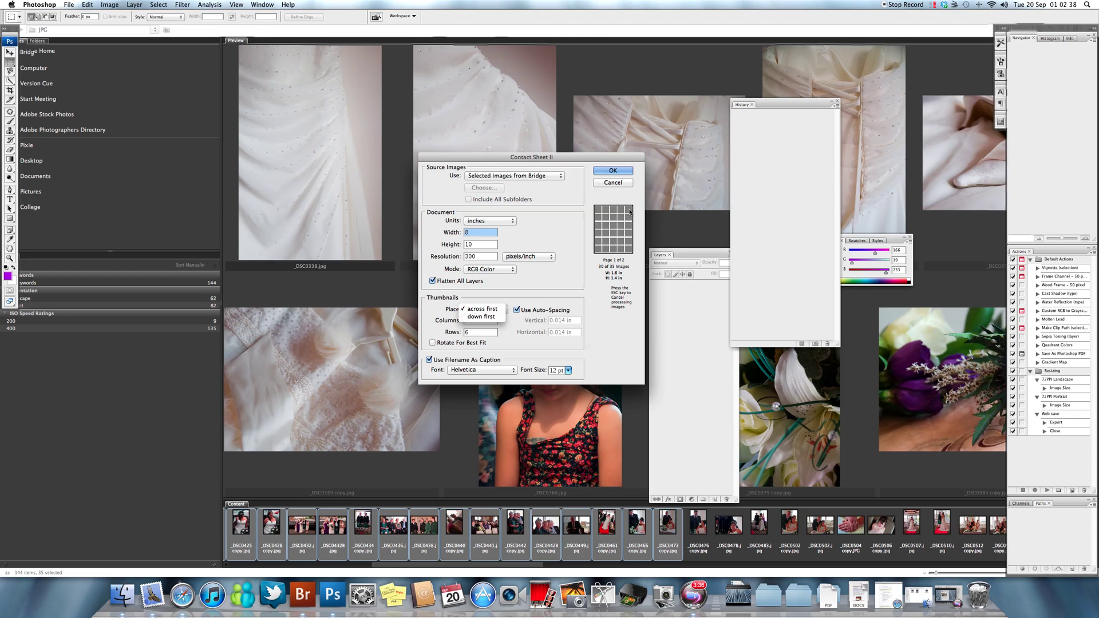
{"action": "left_click", "coordinate": [489, 318]}
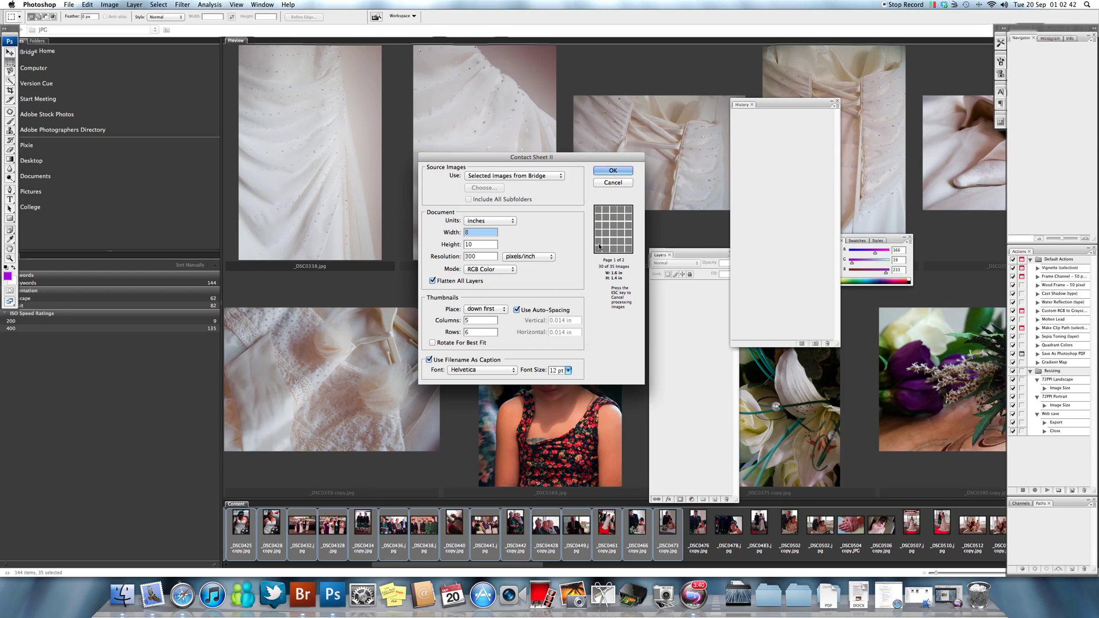
{"action": "left_click", "coordinate": [482, 310]}
{"action": "left_click", "coordinate": [482, 302]}
{"action": "left_click", "coordinate": [517, 310]}
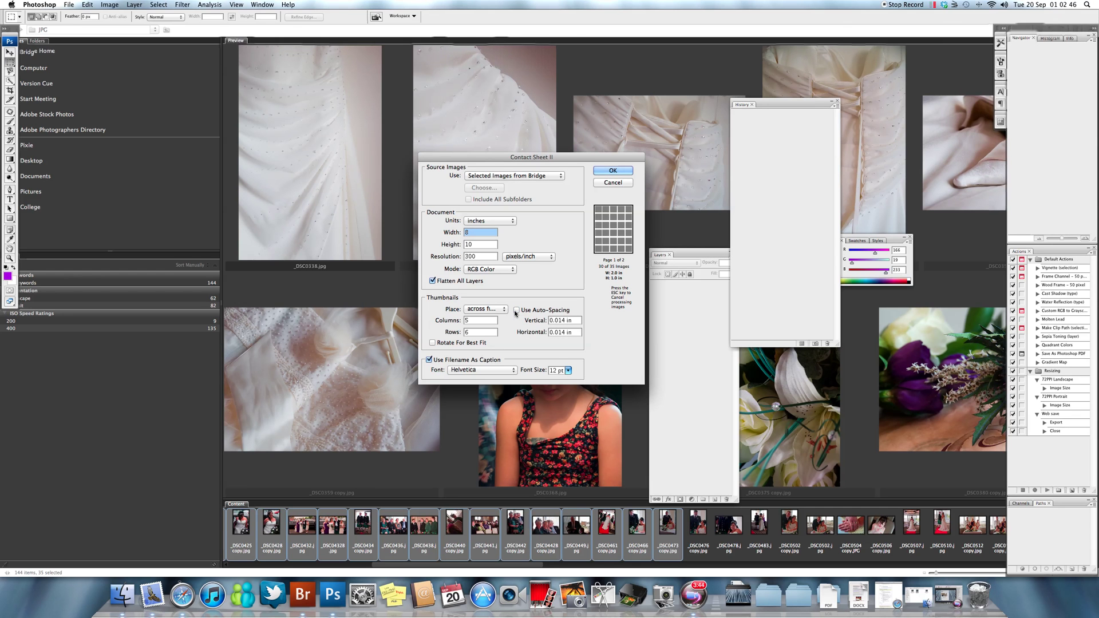
Turn auto-spacing back on and keep Helvetica as the caption font.
{"action": "left_click", "coordinate": [516, 311]}
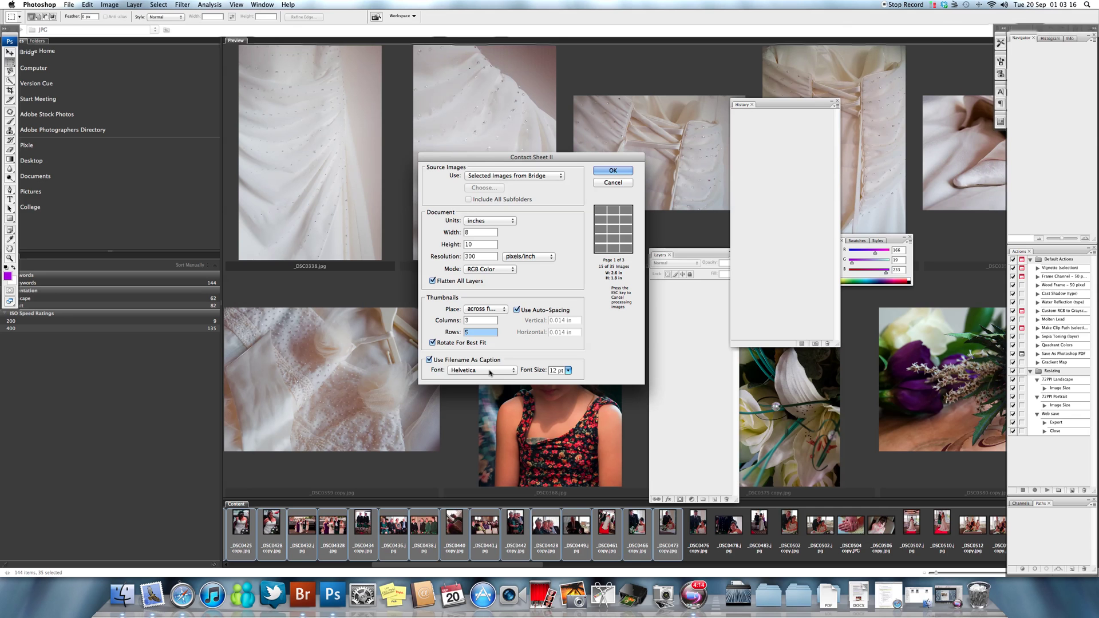
{"action": "left_click", "coordinate": [490, 371]}
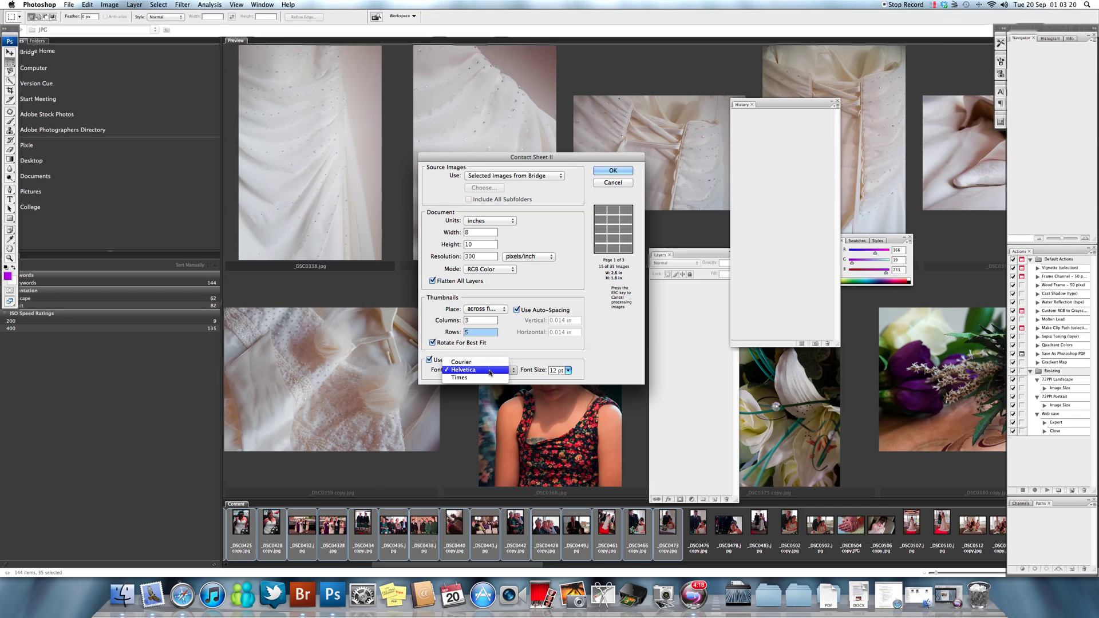
{"action": "left_click", "coordinate": [490, 371]}
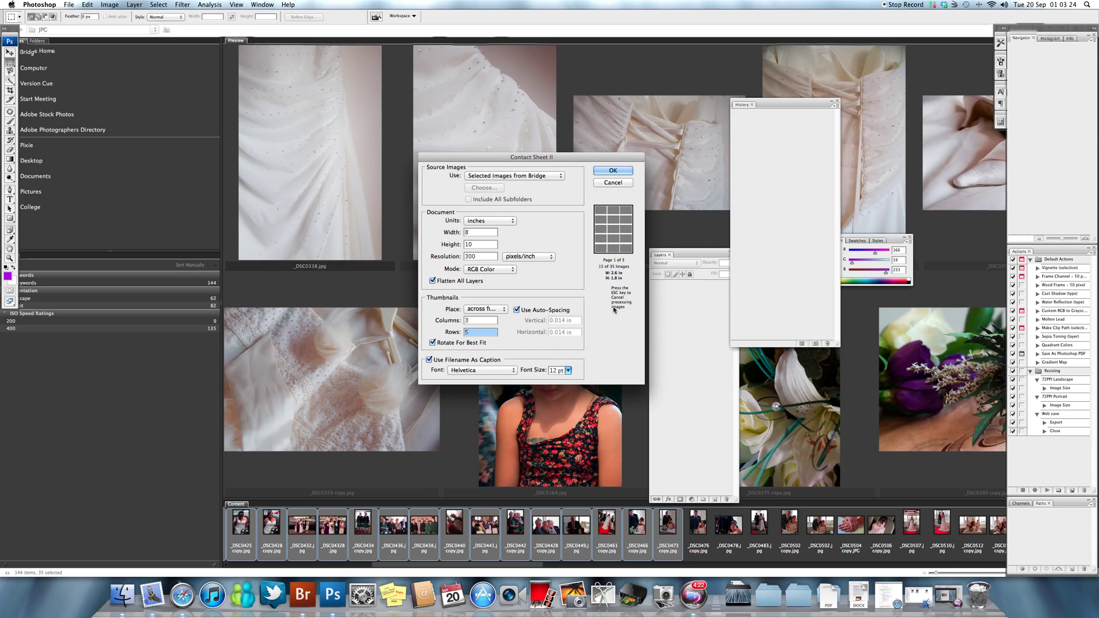
Confirm Contact Sheet II so the script builds the ContactSheet documents.
{"action": "left_click", "coordinate": [611, 171]}
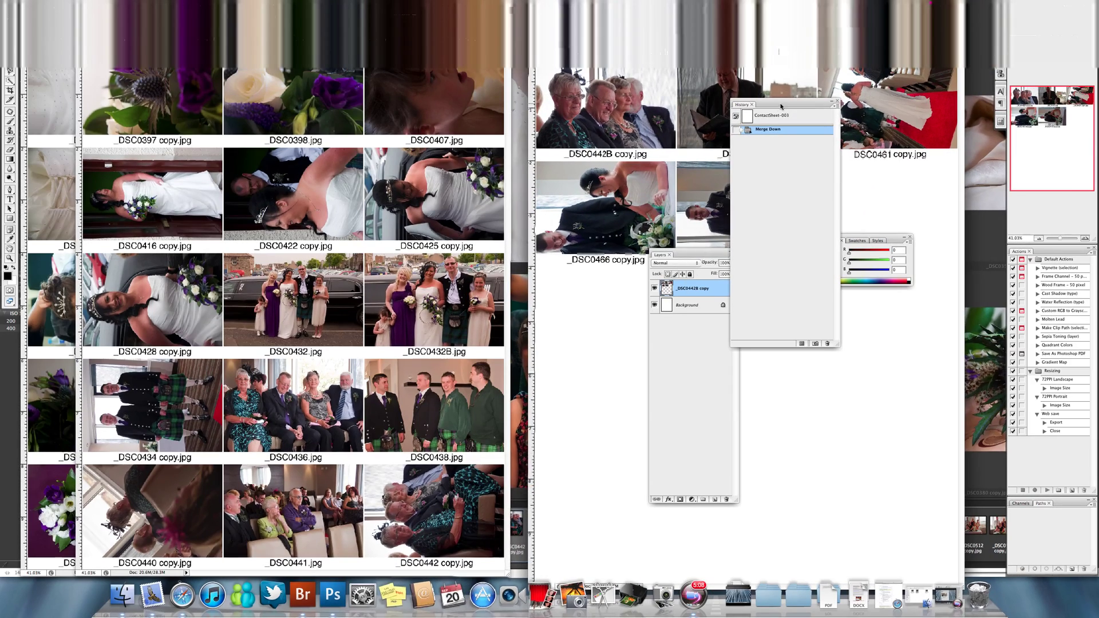
Dock History, Color and Layers panels on the right, then select the Background layer.
{"action": "left_click_drag", "start_coordinate": [740, 104], "coordinate": [1059, 250]}
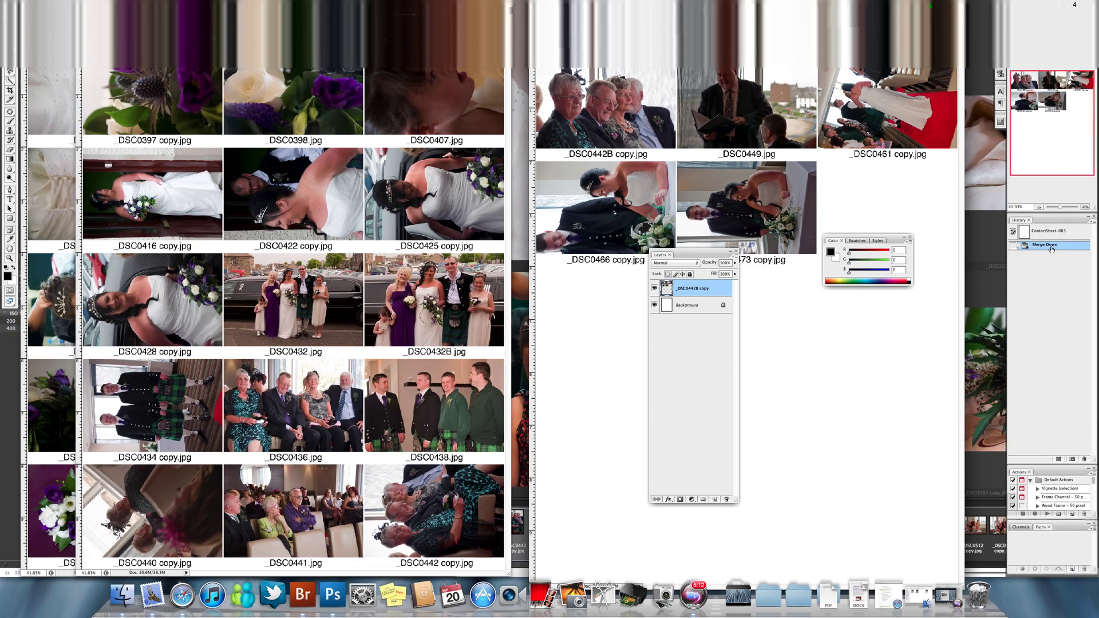
{"action": "left_click_drag", "start_coordinate": [889, 242], "coordinate": [1056, 221]}
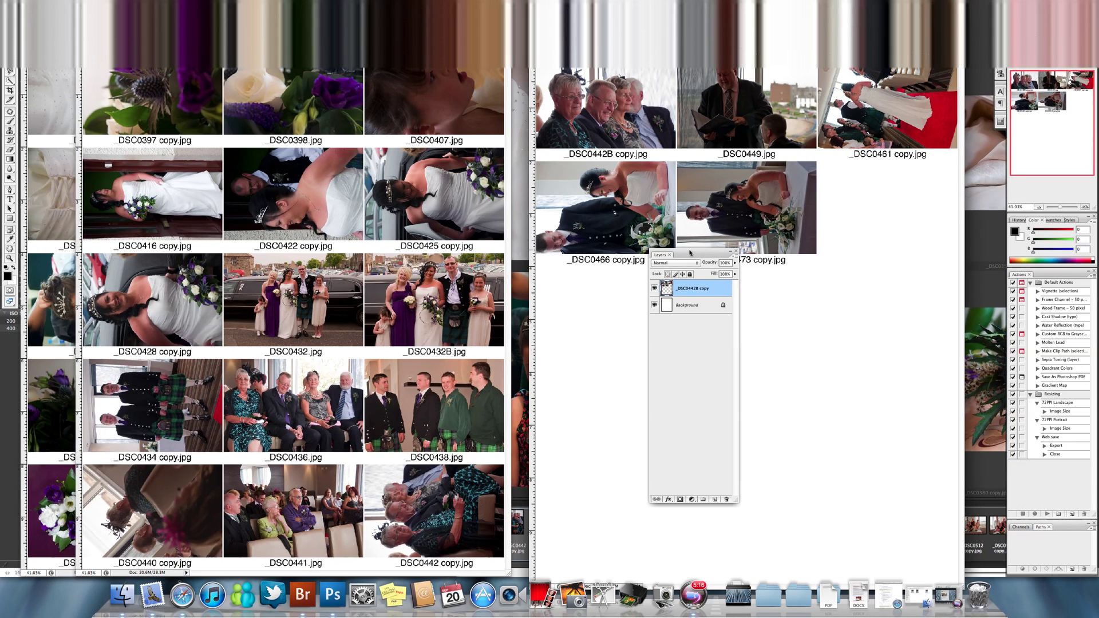
{"action": "left_click_drag", "start_coordinate": [711, 256], "coordinate": [1062, 219]}
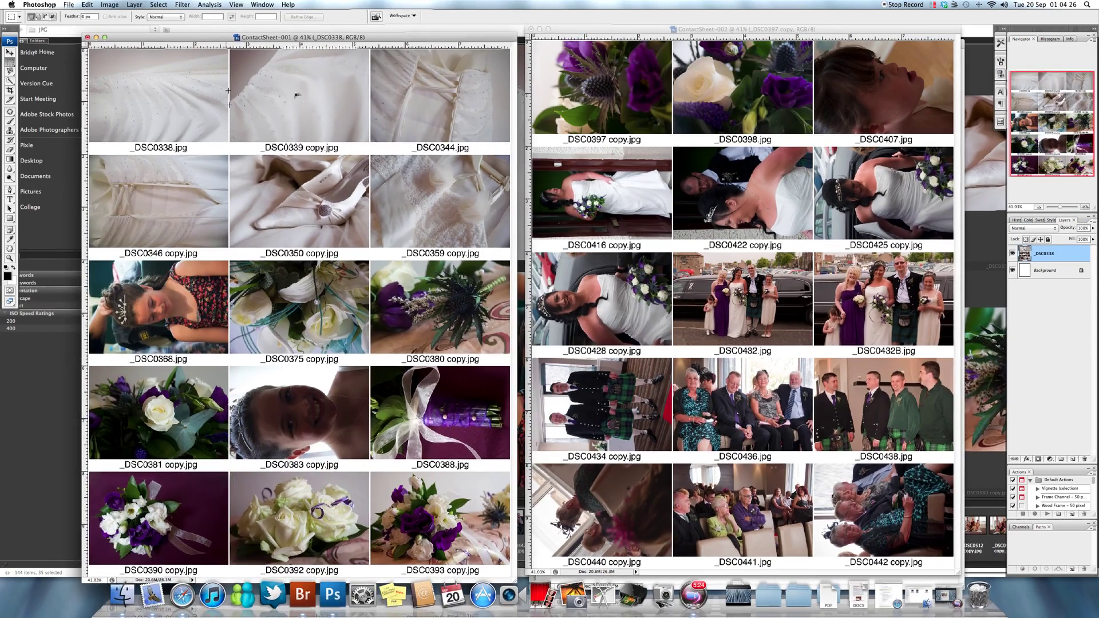
{"action": "left_click", "coordinate": [1046, 273]}
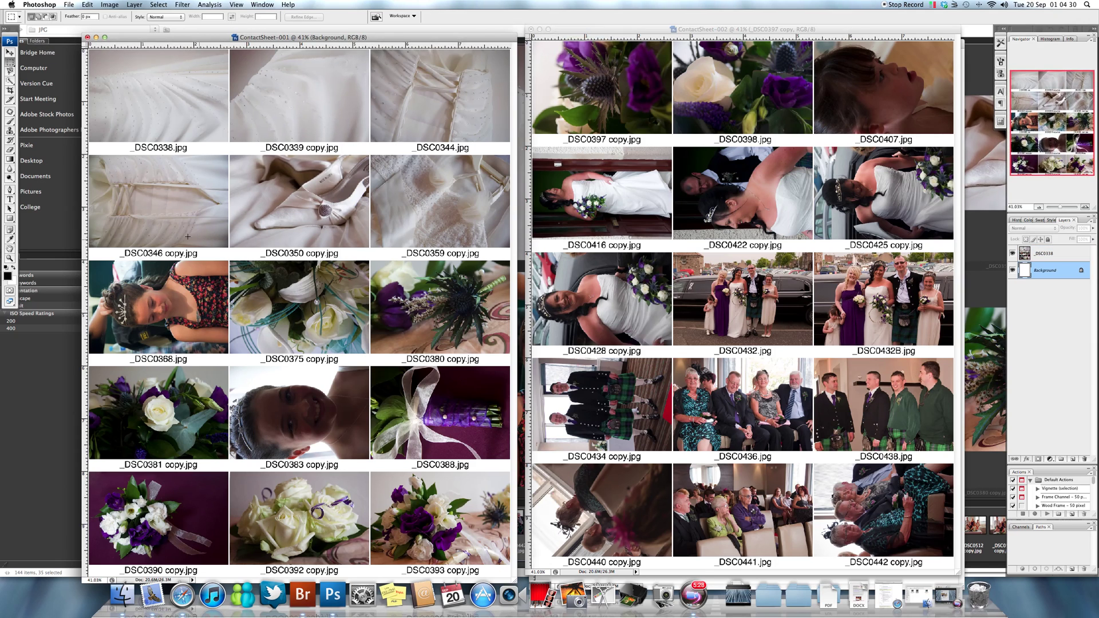
{"action": "left_click", "coordinate": [68, 5]}
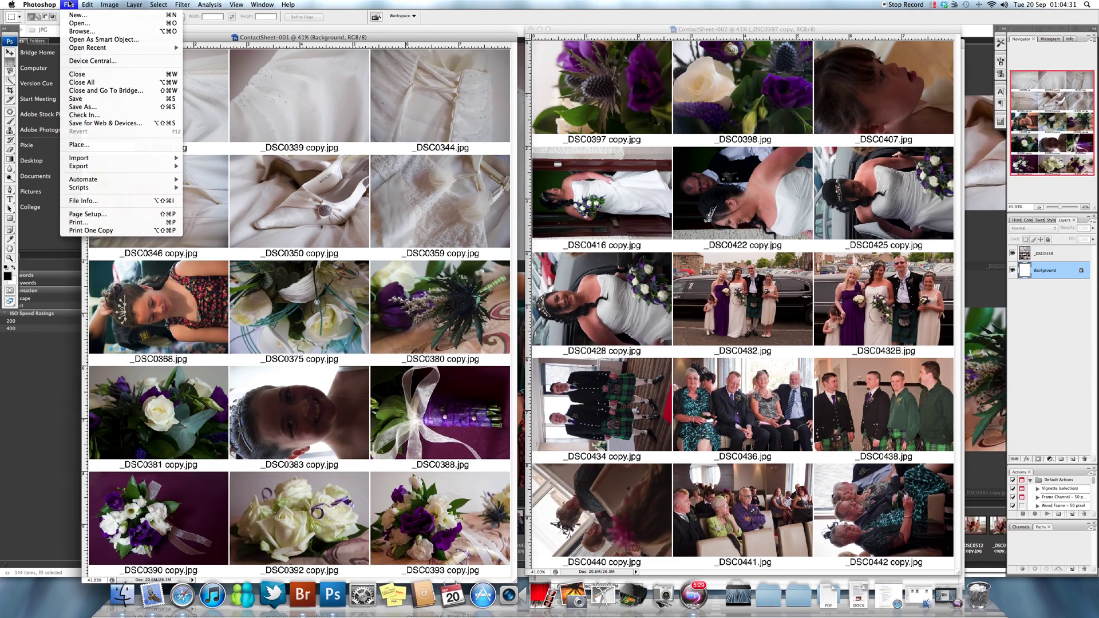
{"action": "left_click", "coordinate": [103, 123]}
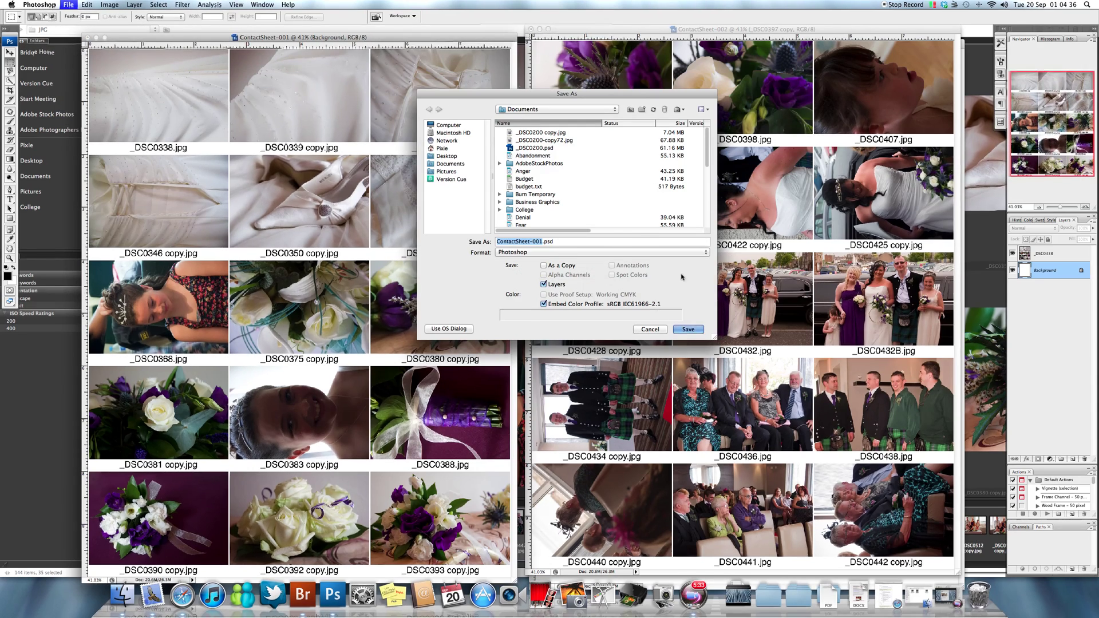
{"action": "left_click", "coordinate": [688, 329]}
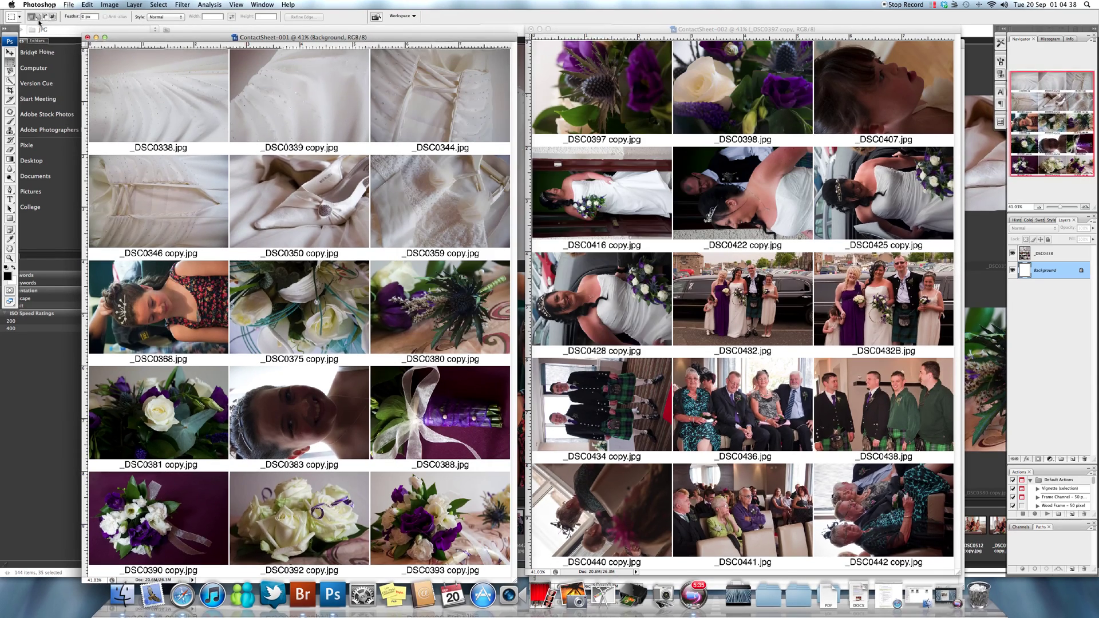
{"action": "left_click", "coordinate": [68, 5]}
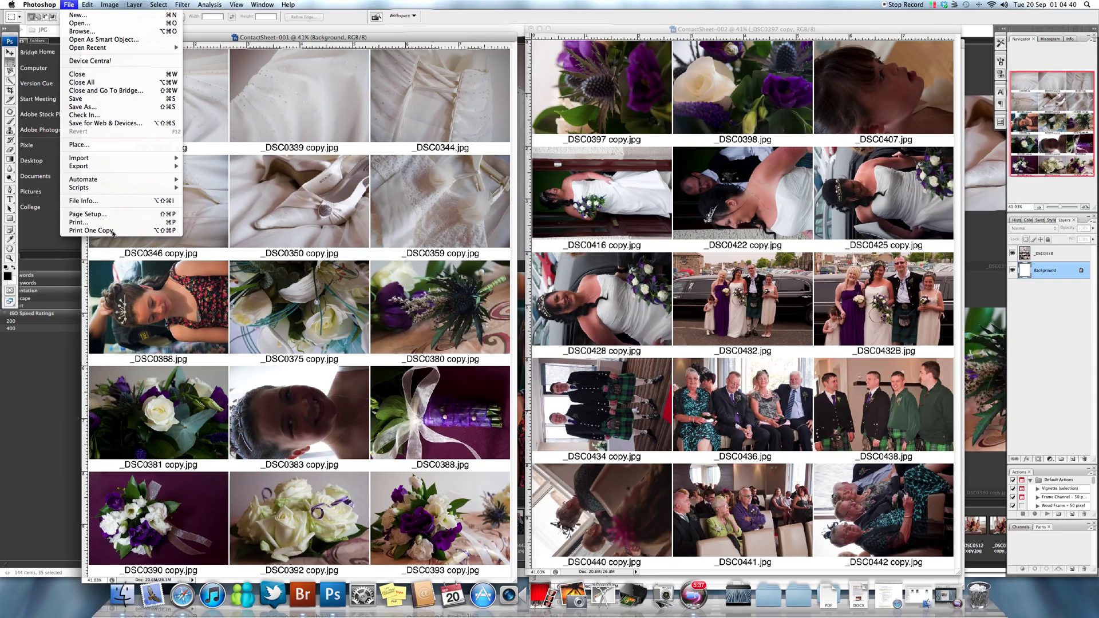
{"action": "left_click", "coordinate": [86, 214]}
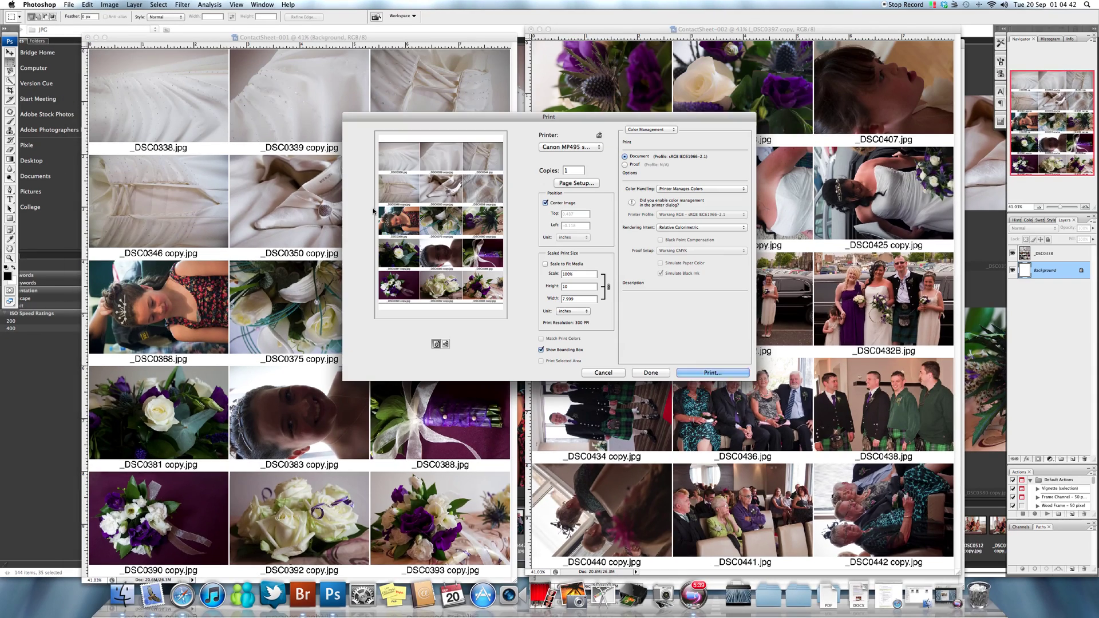
{"action": "left_click", "coordinate": [446, 344]}
{"action": "left_click", "coordinate": [436, 345]}
{"action": "left_click", "coordinate": [576, 182]}
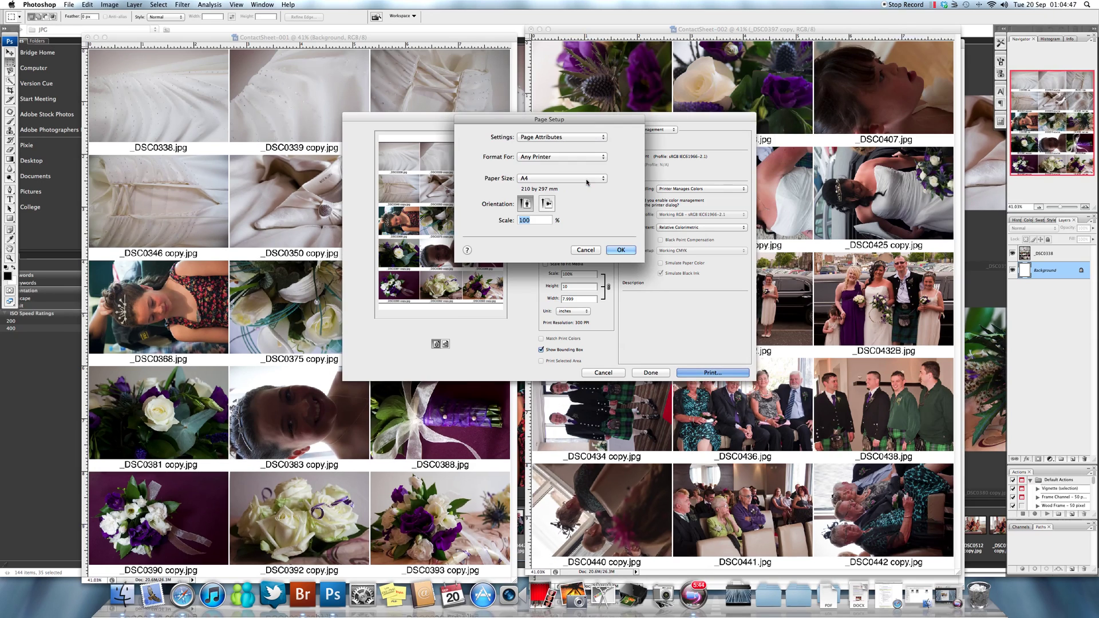
{"action": "left_click", "coordinate": [585, 250]}
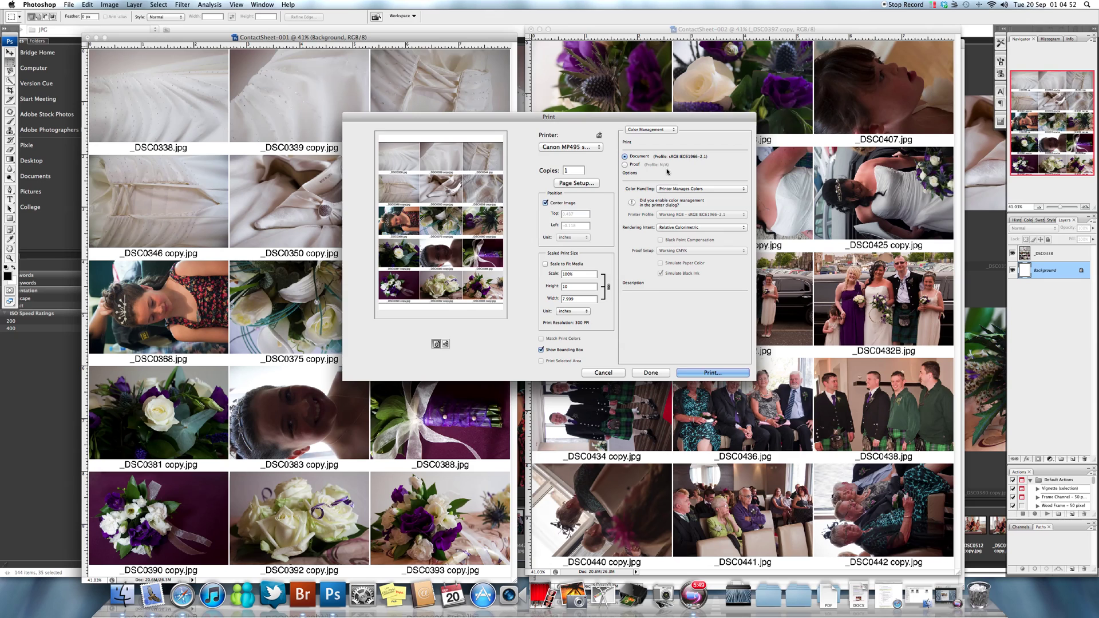
{"action": "left_click", "coordinate": [610, 375]}
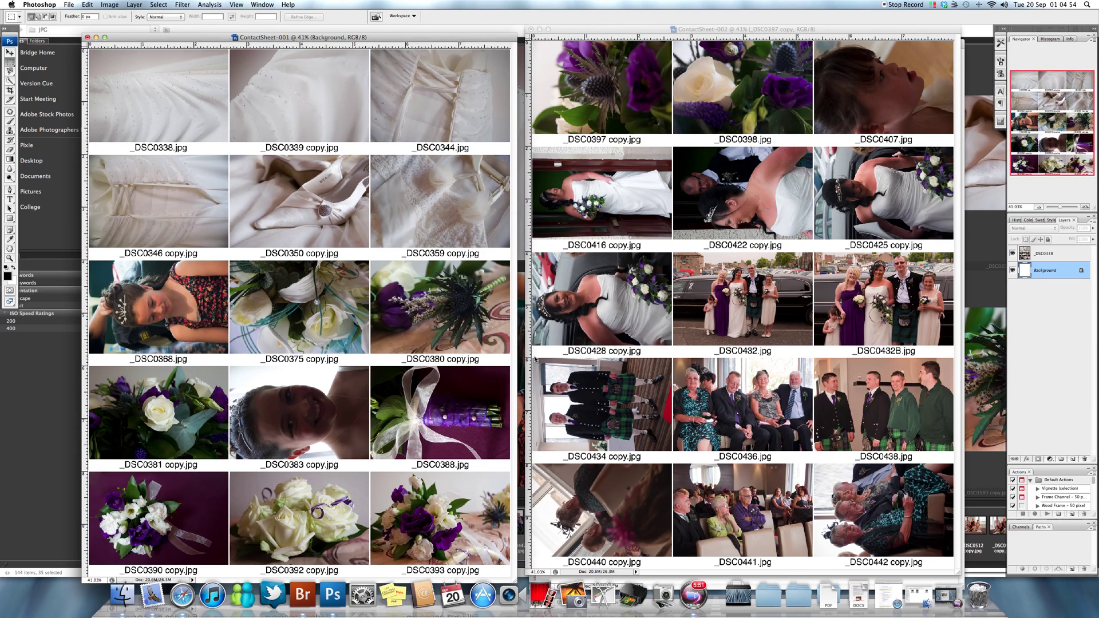